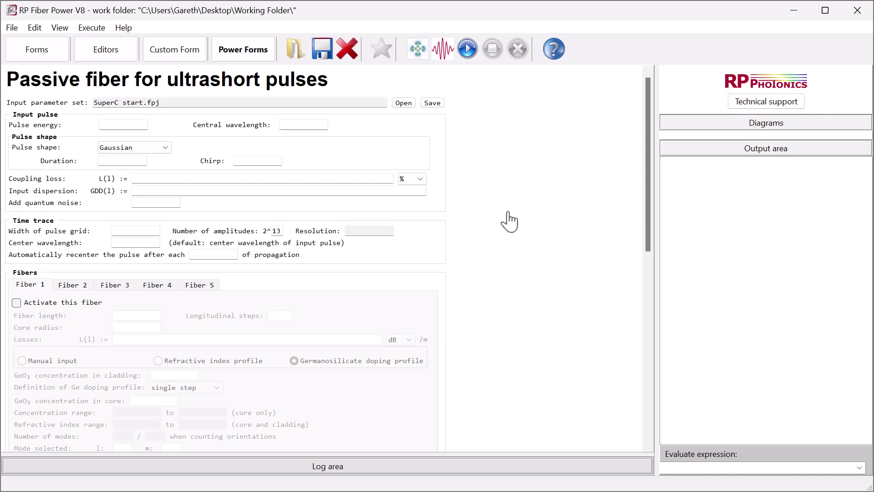
Step: Activate Fiber 1 with a length of 1 m, 1000 longitudinal steps and a core radius of 4.1 µm
drag(649, 159, 646, 247)
click(41, 107)
click(156, 149)
text(1 m)
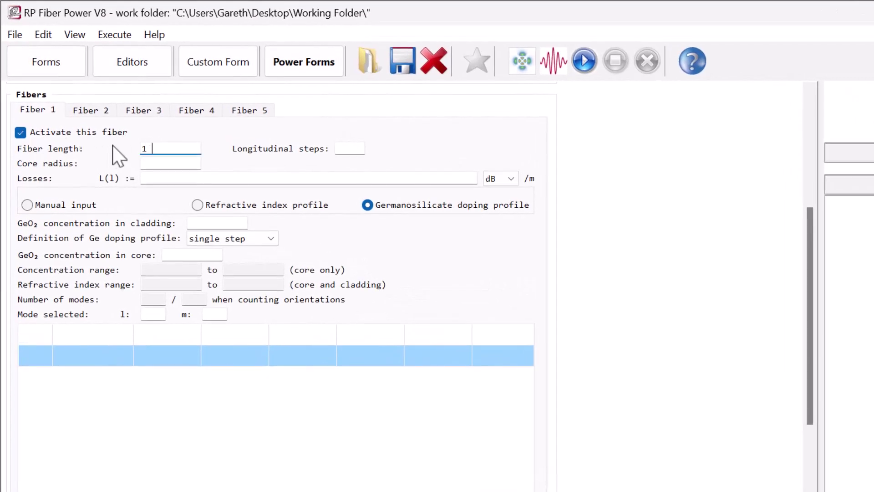
click(342, 150)
text(1000)
click(187, 163)
text(4.1 um)
Step: Define a single-step germanosilicate doping profile with GeO₂ concentrations of 0% in the cladding and 3% in the core
click(368, 206)
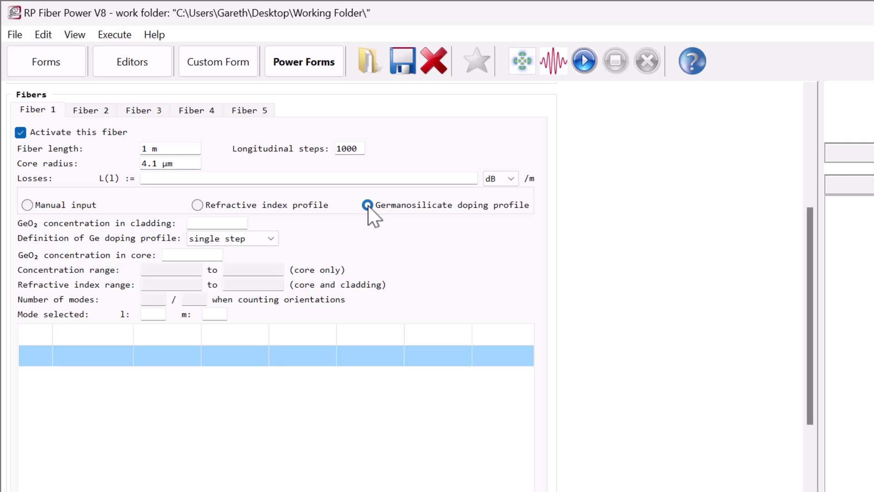
key(Tab)
text(0 %)
click(273, 238)
click(257, 252)
click(213, 253)
text(3 %)
Step: Select the fiber mode with l = 0 and m = 1
click(155, 314)
text(0)
key(Tab)
text(1)
Step: Set nonlinear index 30e-21 m²/W and self-steepening factor 1, and enable delayed nonlinear response using full data for fused silica
drag(807, 249, 810, 271)
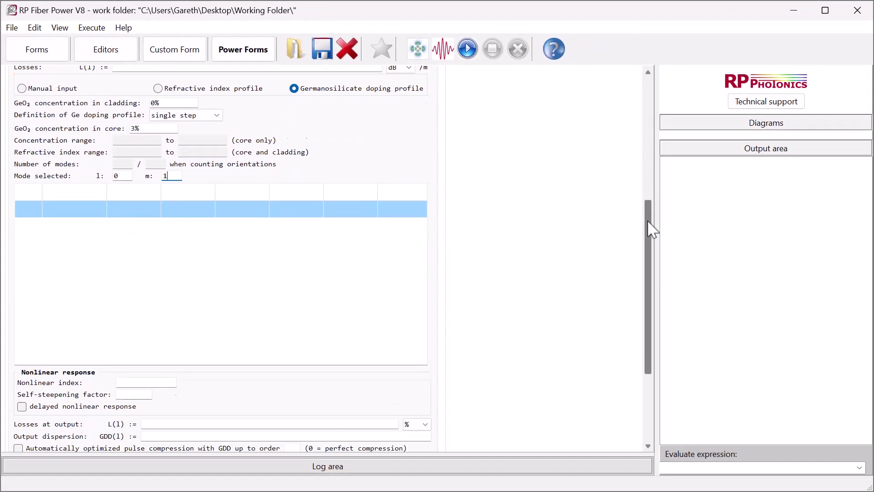
drag(651, 223, 650, 263)
click(140, 302)
text(30)
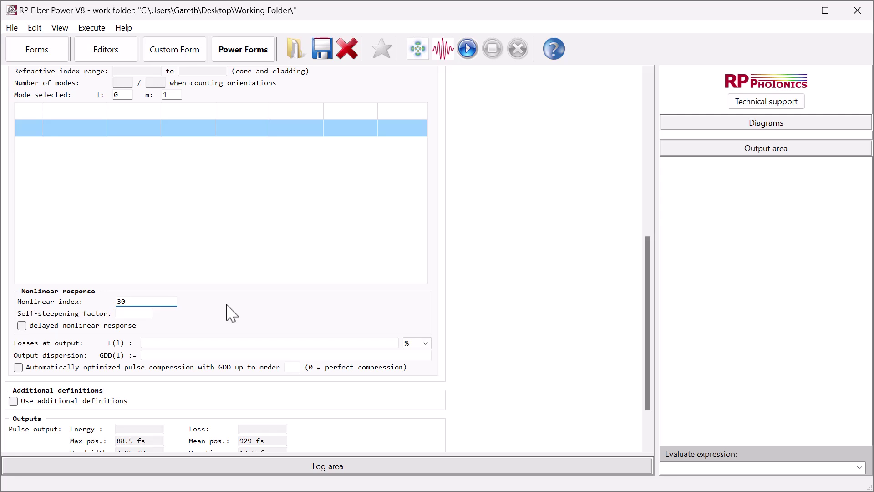
text(e-21)
click(141, 313)
click(22, 325)
click(255, 338)
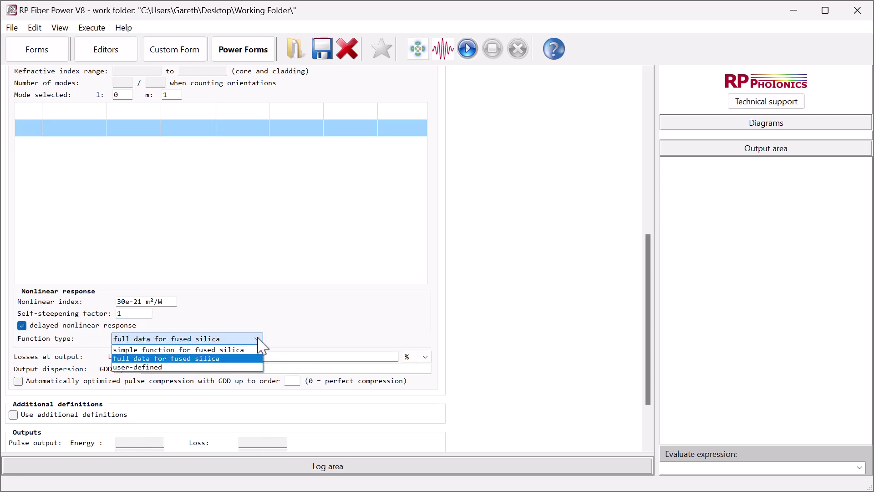
click(246, 359)
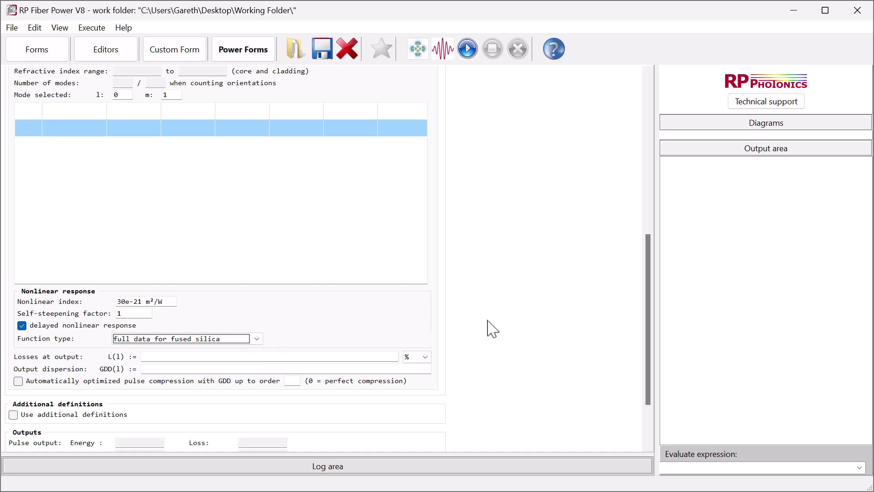
Step: Enable additional definitions and enter A := 7.81e8 { dB/m } and a_IR := 48.48 { um } before model setup
drag(646, 292, 647, 326)
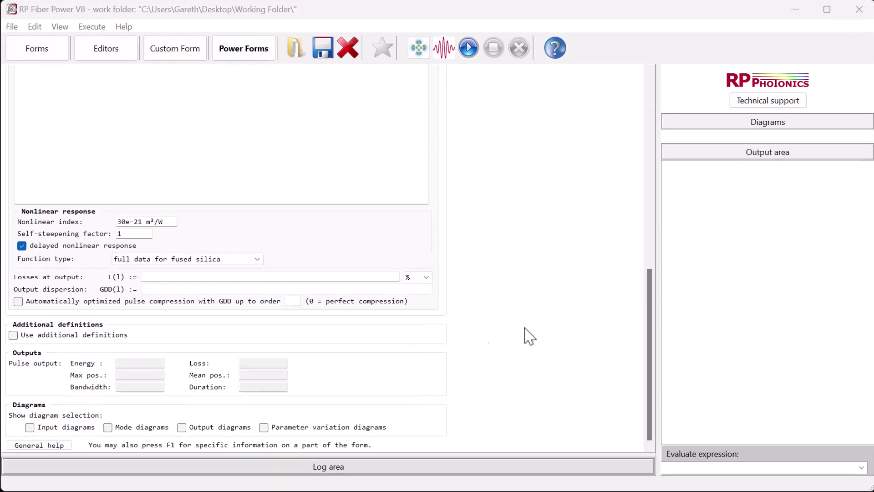
click(141, 336)
text(A := 7.81)
text(e8 { dB/m })
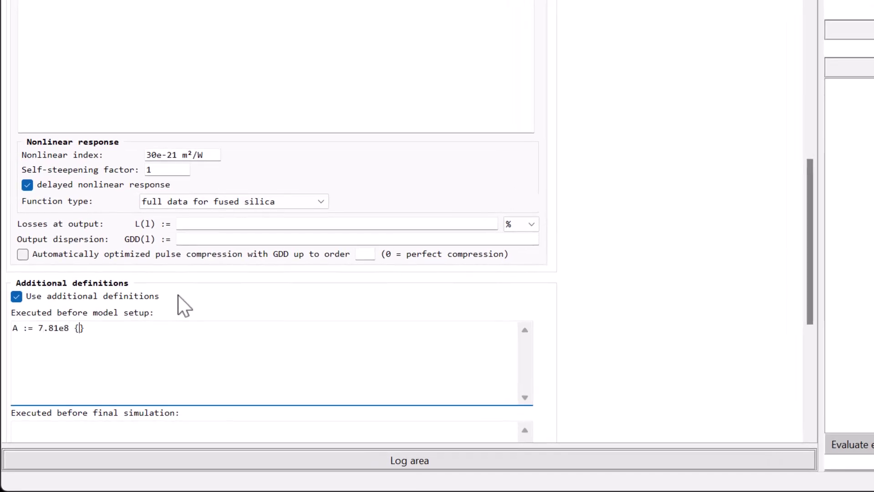
key(Return)
text(a_IR := 48.48 { um })
key(Return)
Step: Define the infrared absorption function as alpha_IR(l) := A * exp(-a_IR / (l / um))
text(alpha_)
text(IR(l) :)
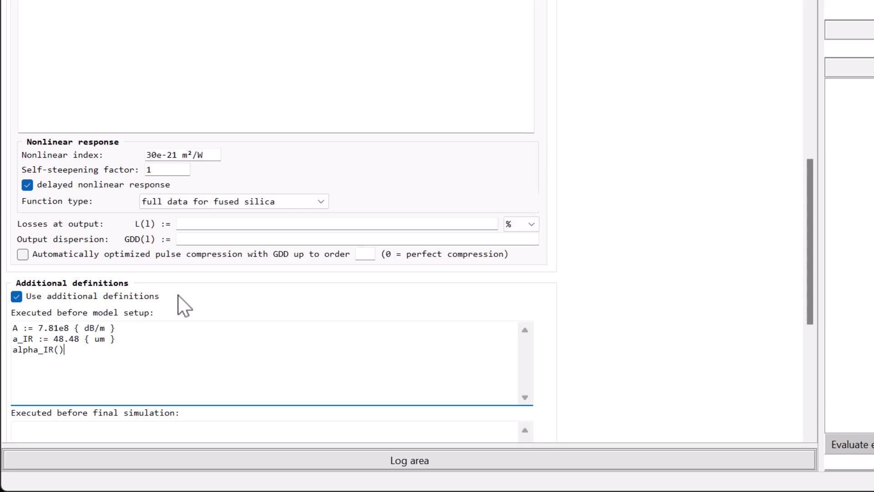
text(= A * exp(-a_IR / (l)))
key(Left)
key(Left)
text(/ um)
key(End)
Step: Define the scattering loss with B := 0.95e-3 { dB / (m um^4)} and alpha_sc(l) := B / (l / um)^4
key(Return)
key(Return)
text(B := )
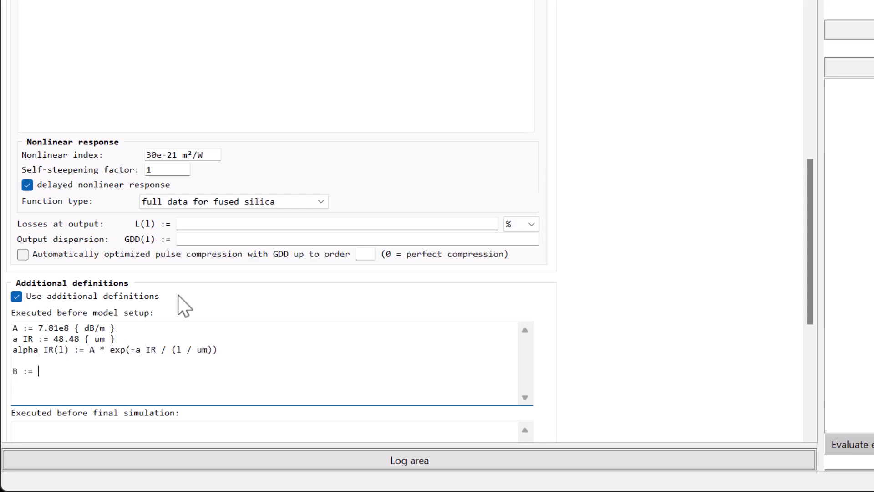
text(0.95e-3 {} dB / (m um^4))
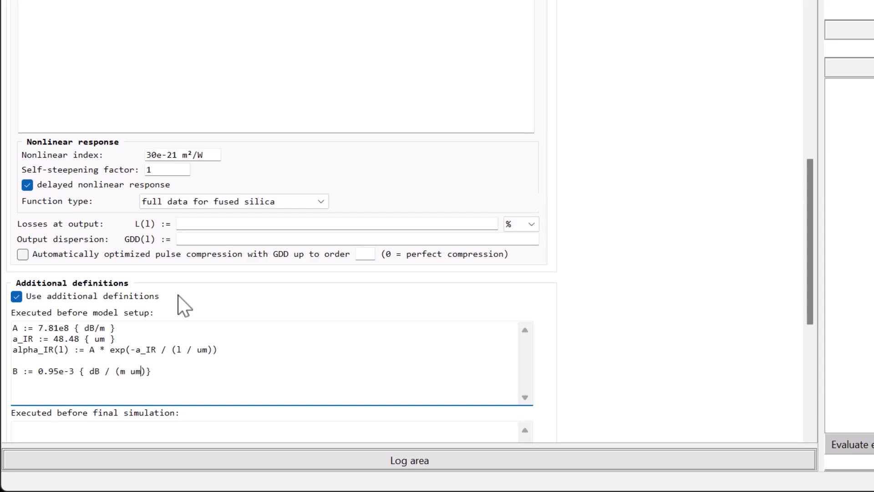
key(End)
key(Return)
text(alpha_sc(l) := B / (l / um)^4)
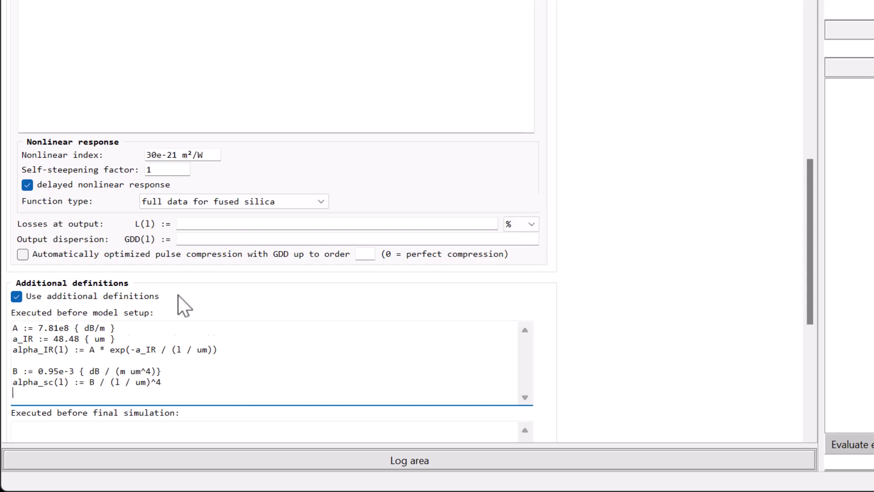
Step: Define the total loss function as alpha(l) := alpha_IR(l) + alpha_sc(l)
key(Return)
key(Return)
text(alpha(l) := alpha_IR(l) + alpha_sc(l)
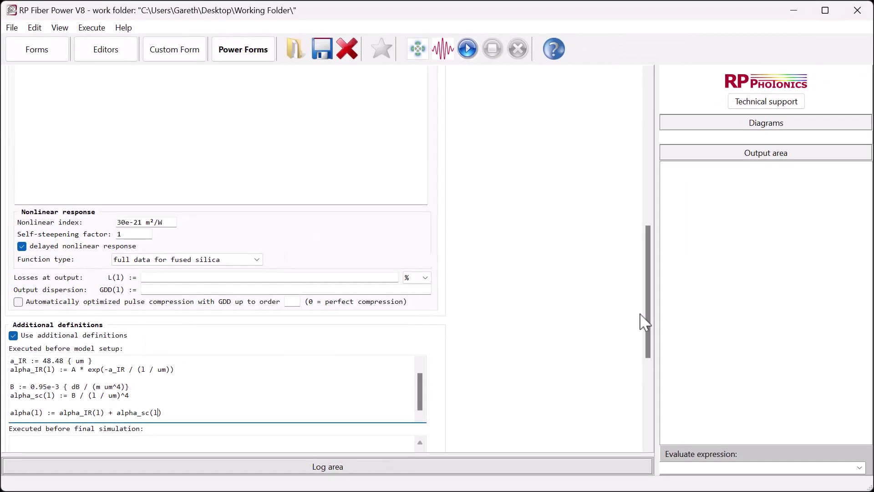
Step: Set Fiber 1's losses L(l) to alpha(l) in dB/m
drag(647, 323, 644, 176)
text(alpha()l)
click(408, 340)
click(404, 366)
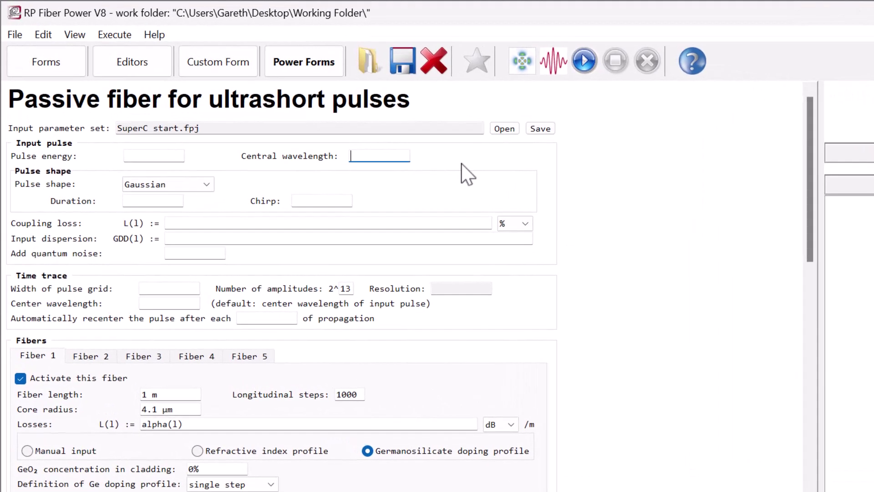
Step: Define the input pulse with a central wavelength of 1550 nm, an energy of 1 nJ and a duration of 100 fs
text(1550 nm)
click(172, 157)
text(1 nJ)
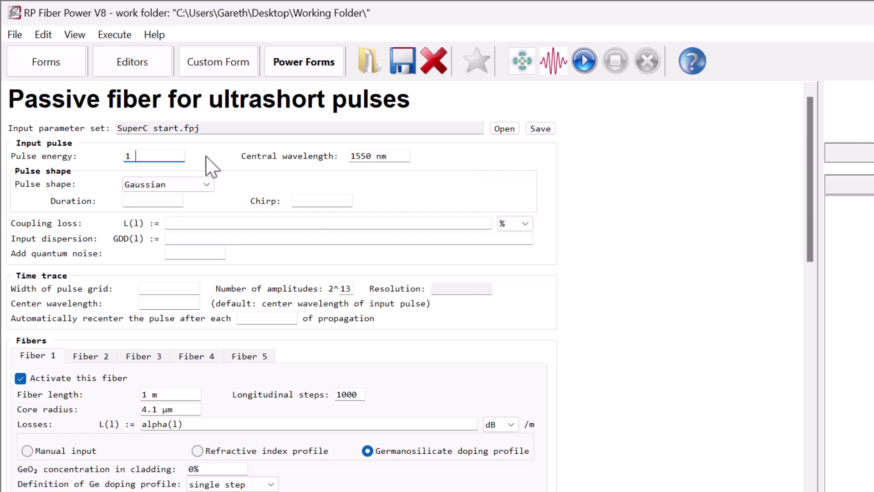
click(147, 203)
text(100 fs)
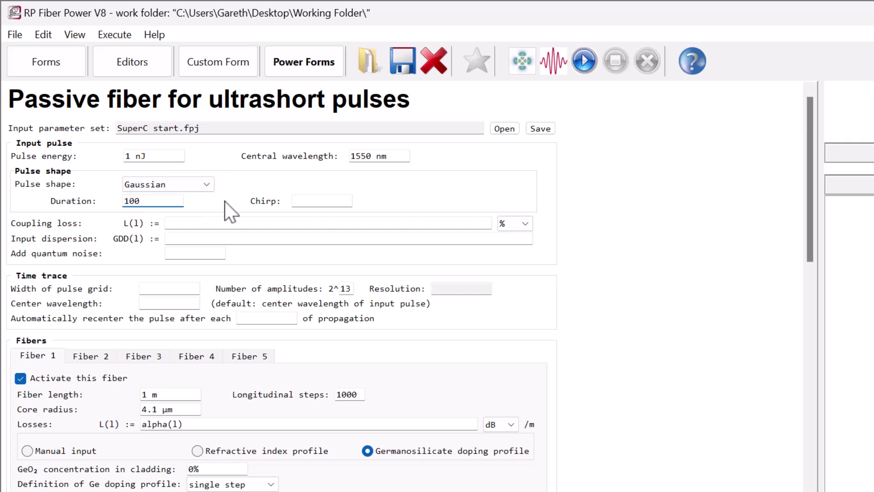
Step: Set the added quantum noise to 1 and the time trace to a 25 ps grid width with 2^13 amplitudes
click(215, 252)
text(1)
click(176, 286)
text(25 ps)
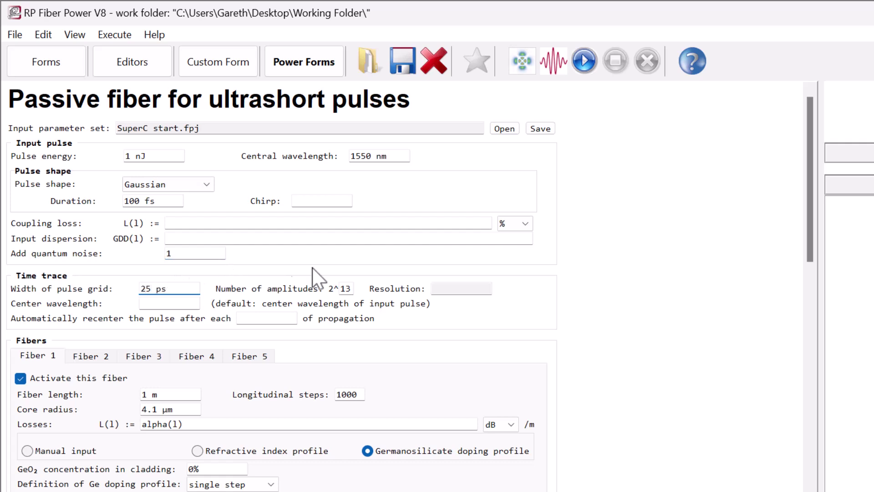
double_click(349, 289)
text(13)
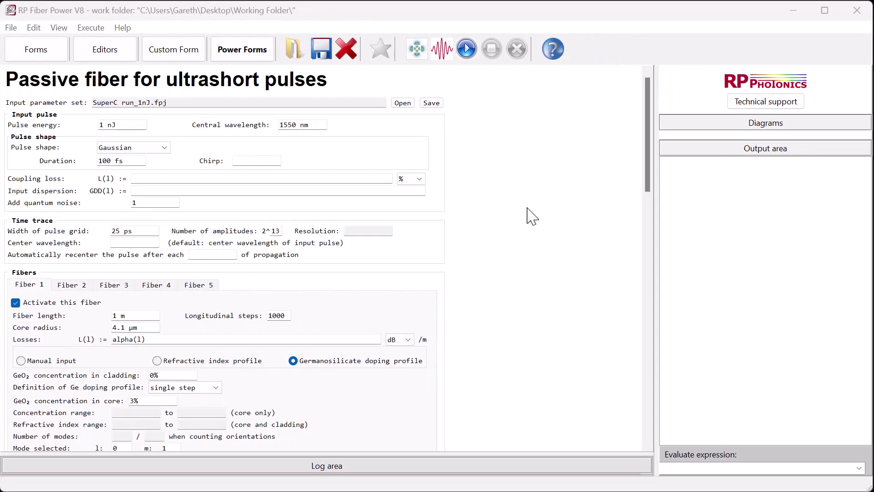
Step: Enable the spectral shape evolution color diagram and run the simulation
drag(646, 175, 650, 414)
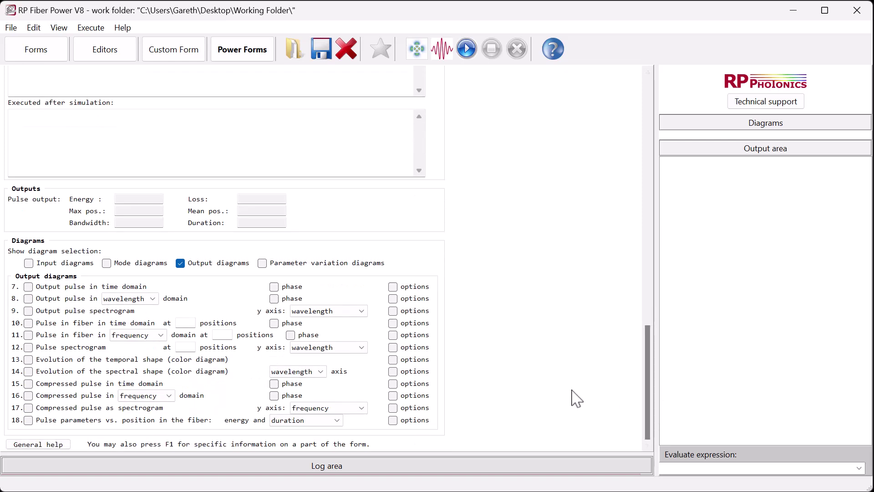
click(28, 371)
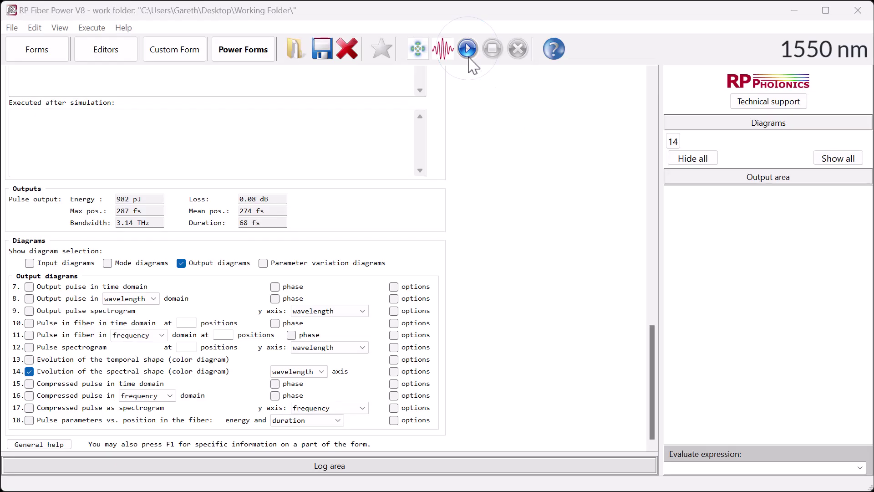
click(468, 51)
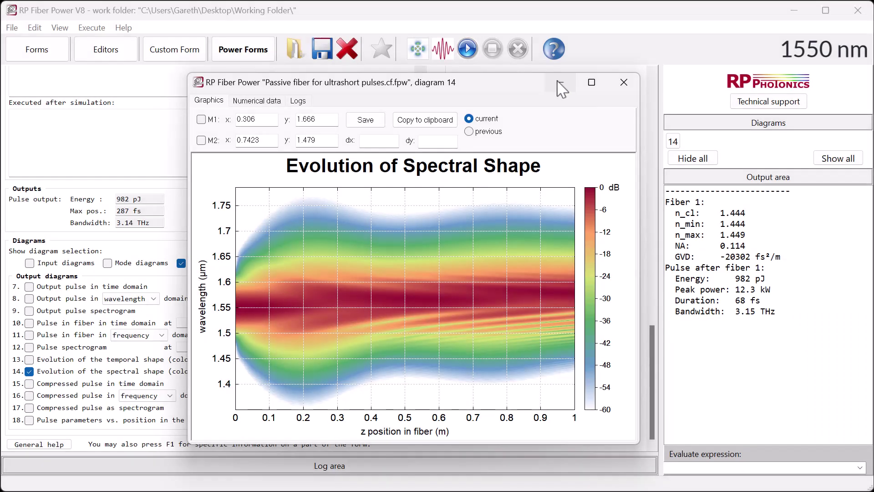
Step: Dismiss the diagram, set the input pulse energy to 3 nJ and rerun the simulation
click(561, 88)
drag(652, 331, 651, 83)
click(104, 125)
key(BackSpace)
text(3 nJ)
click(467, 48)
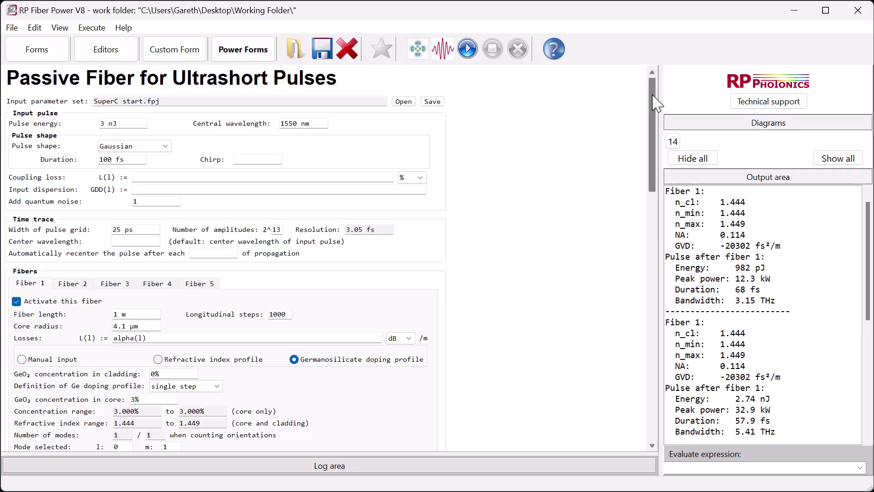
Step: Clear the self-steepening factor, disable the delayed nonlinear response and rerun the simulation
drag(655, 105, 656, 223)
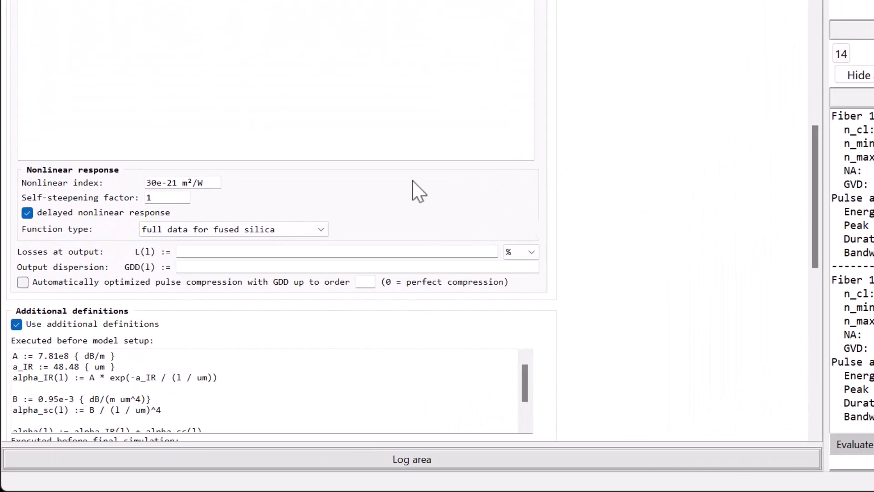
click(178, 200)
key(BackSpace)
click(27, 213)
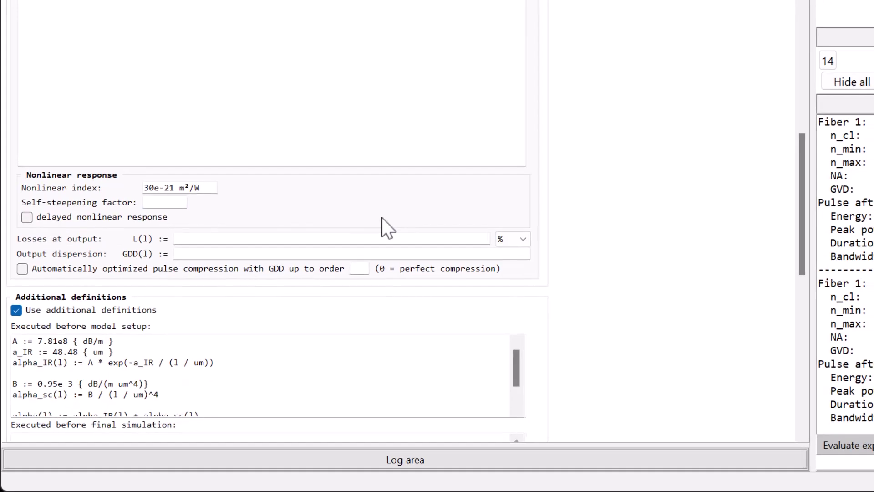
click(468, 49)
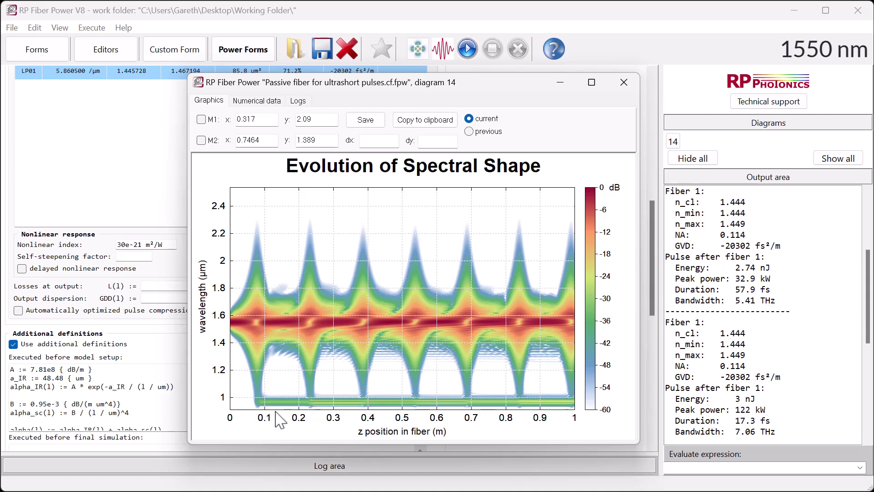
Step: Restore the self-steepening factor of 1 and re-enable the delayed nonlinear response
click(135, 256)
text(1)
click(21, 268)
Step: Replace the spectral shape evolution output with the pulse spectrogram and rerun the simulation
drag(652, 237, 652, 364)
click(30, 347)
click(29, 371)
click(467, 49)
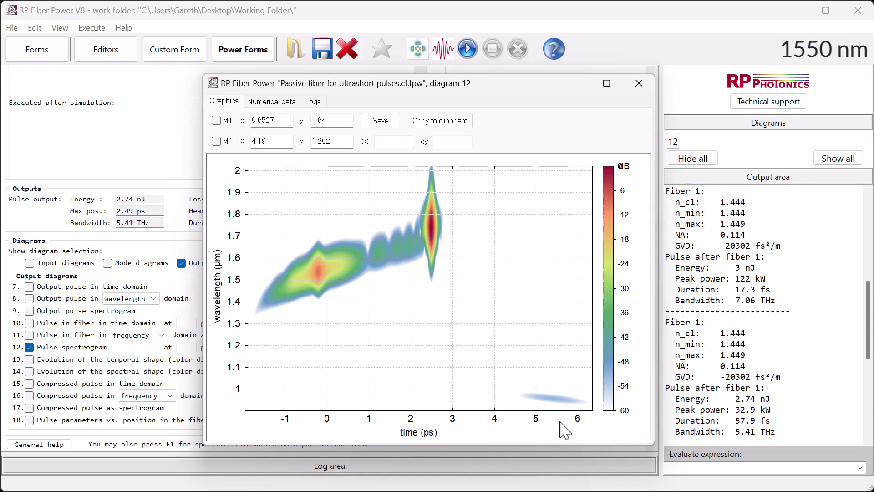
Step: Dismiss the spectrogram and set the input pulse energy to 5 nJ
click(585, 55)
drag(650, 355, 649, 133)
scroll(654, 141, up, 3)
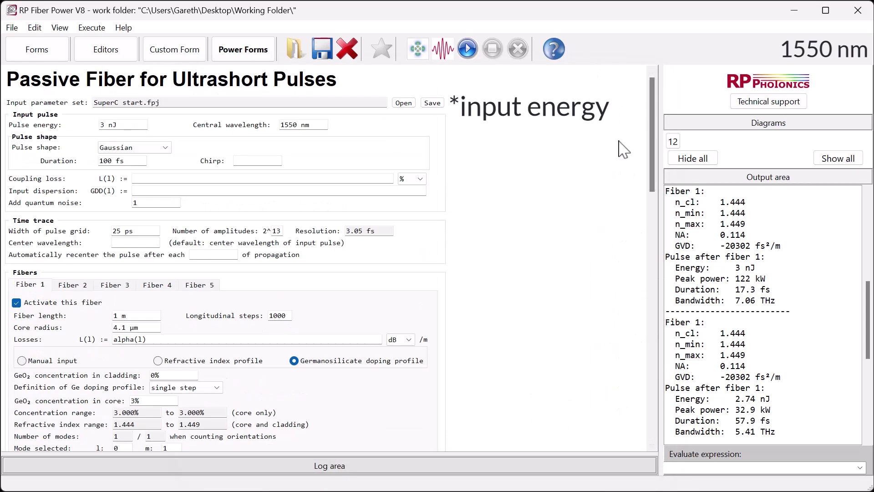
click(109, 125)
Step: Add the temporal and spectral shape evolution color diagrams to the outputs and rerun the simulation
scroll(450, 133, down, 15)
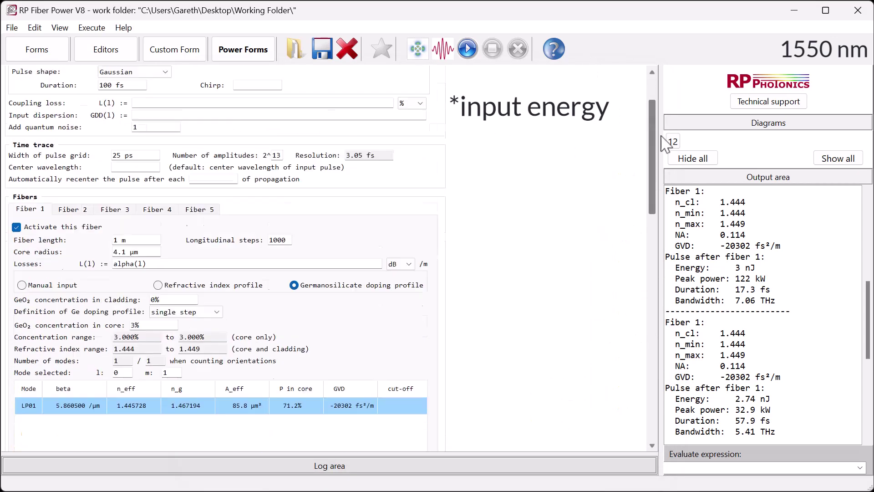
click(30, 359)
click(29, 371)
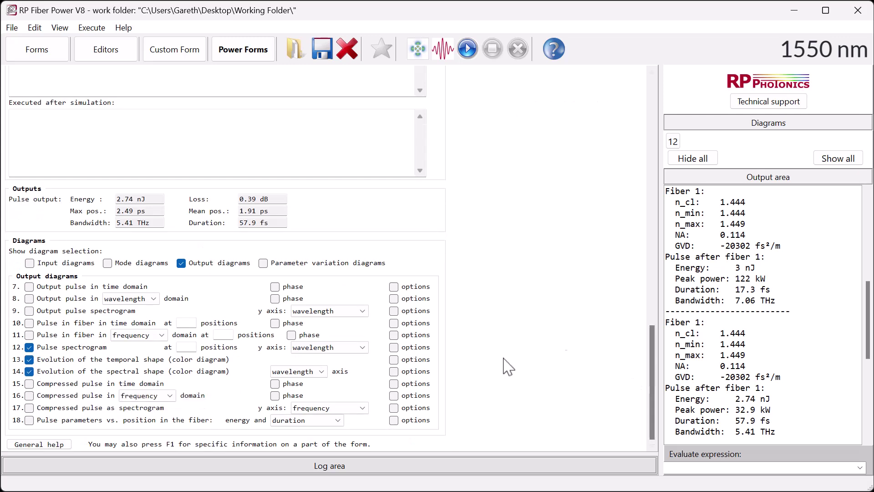
click(468, 48)
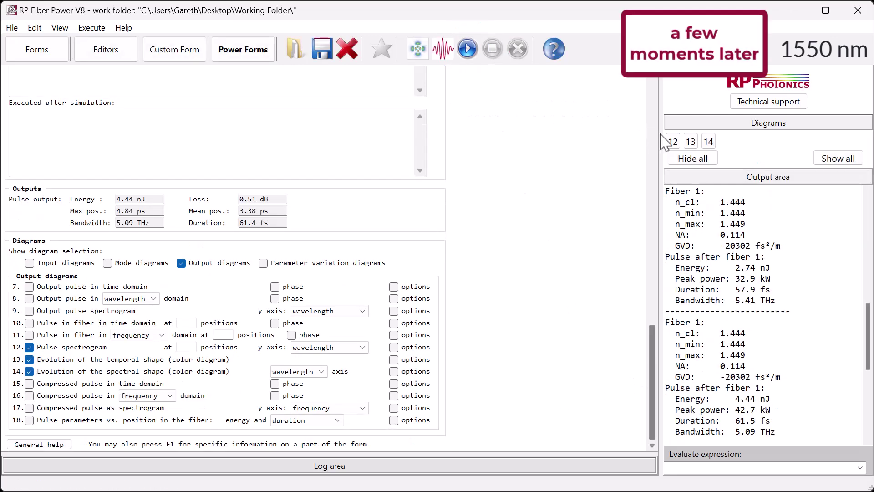
Step: Examine the pulse spectrogram, the temporal shape evolution and the spectral shape evolution diagrams one after another
click(671, 142)
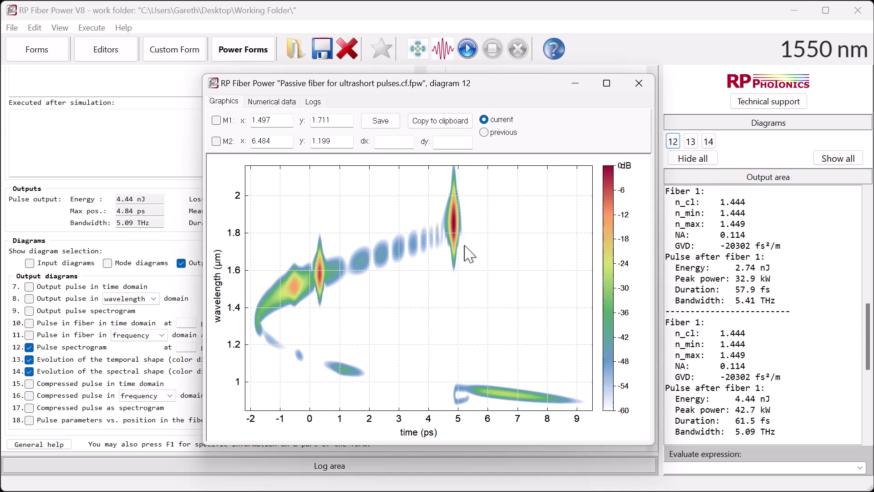
click(658, 173)
click(690, 142)
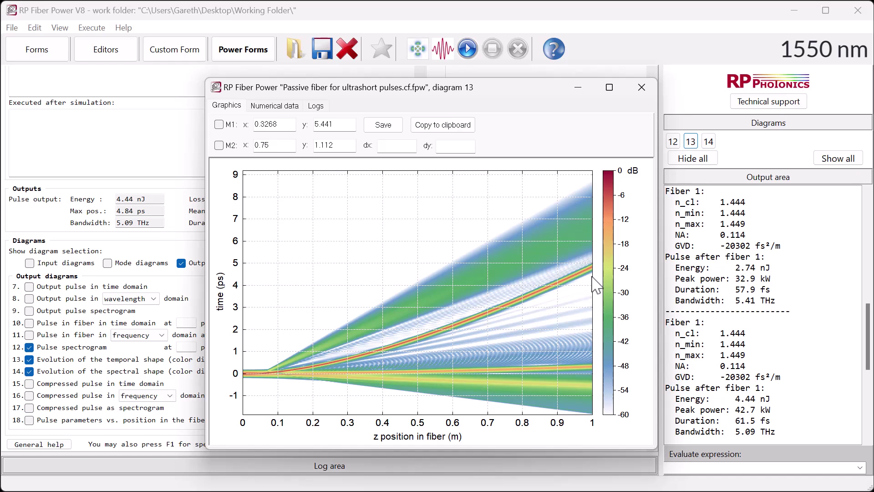
click(670, 195)
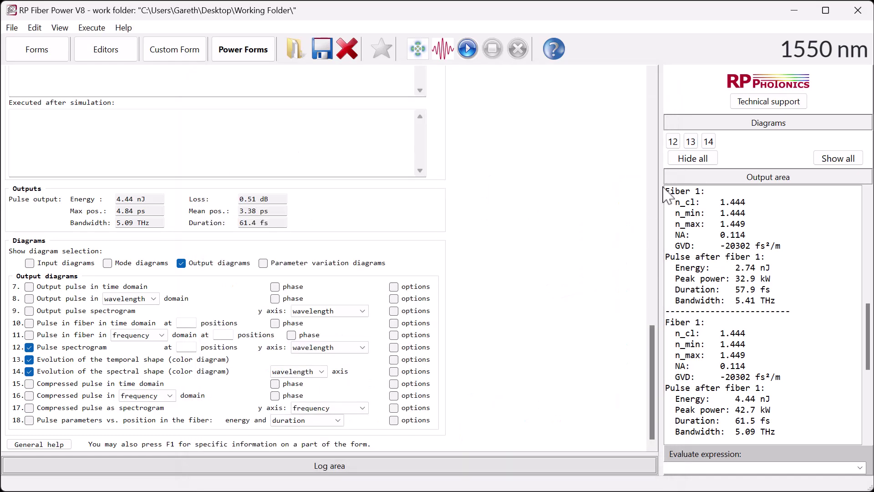
click(709, 141)
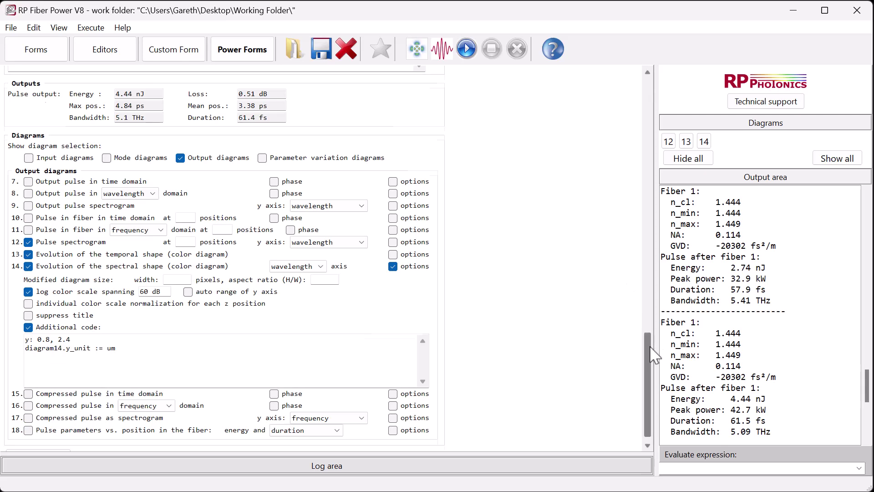
Step: Set the input pulse's central wavelength to 1350 nm
drag(656, 385, 652, 93)
double_click(294, 123)
text(1350 nm)
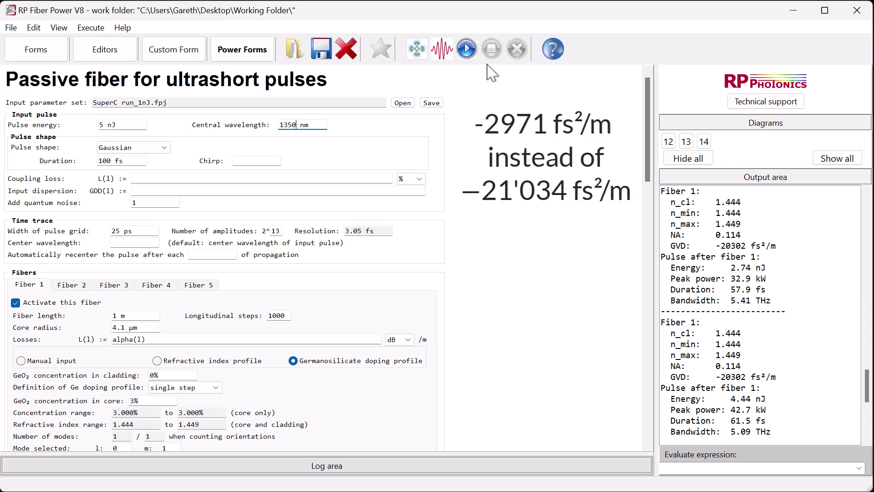
Step: Run the simulation with the 1350 nm input pulse and bring up the pulse spectrogram
click(467, 49)
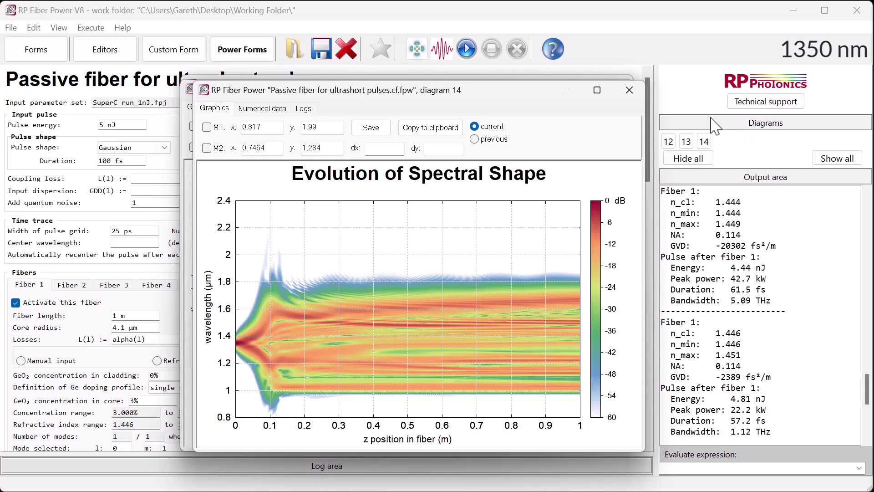
click(669, 141)
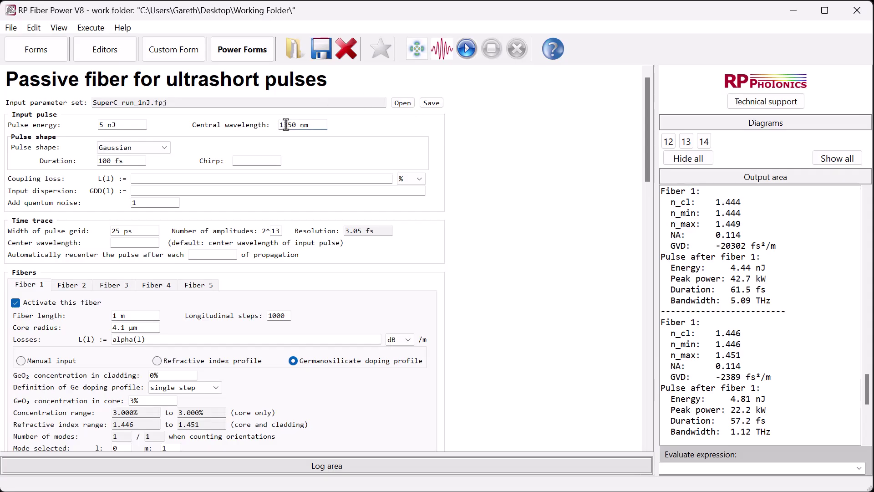
Step: Rerun the simulation with the central wavelength set to 1313 nm and bring up the temporal shape evolution diagram
double_click(286, 125)
text(1313 nm)
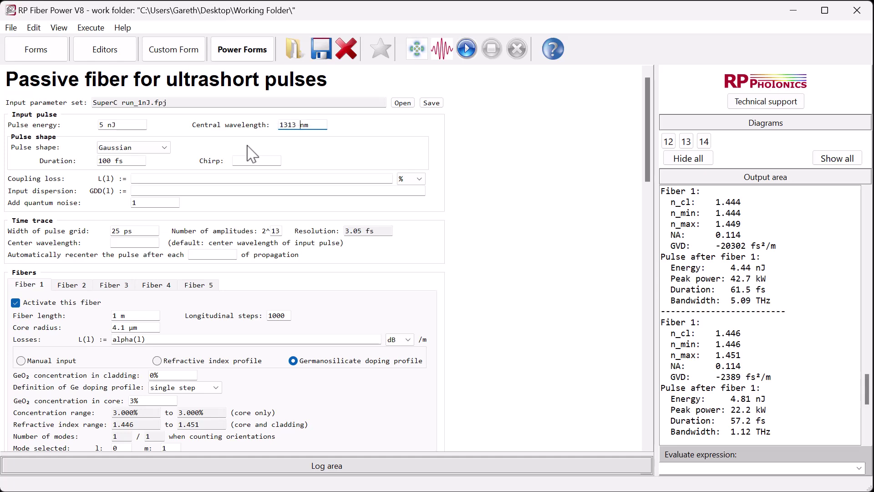
click(466, 48)
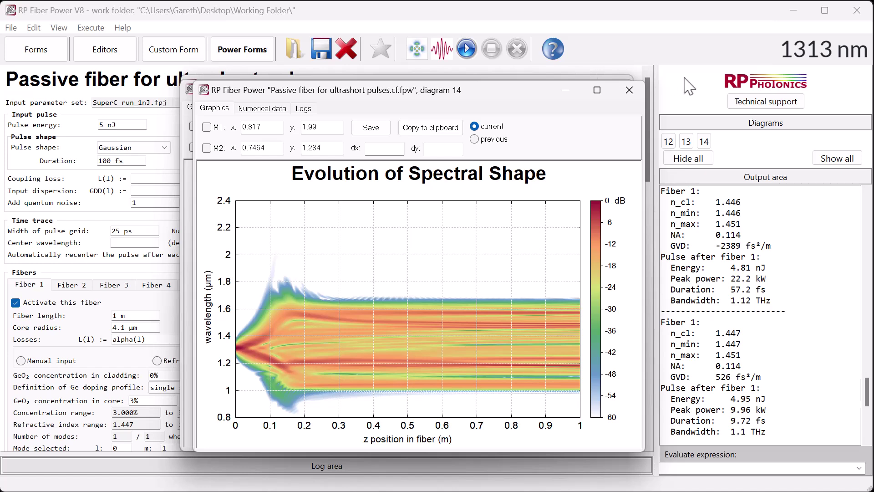
click(686, 142)
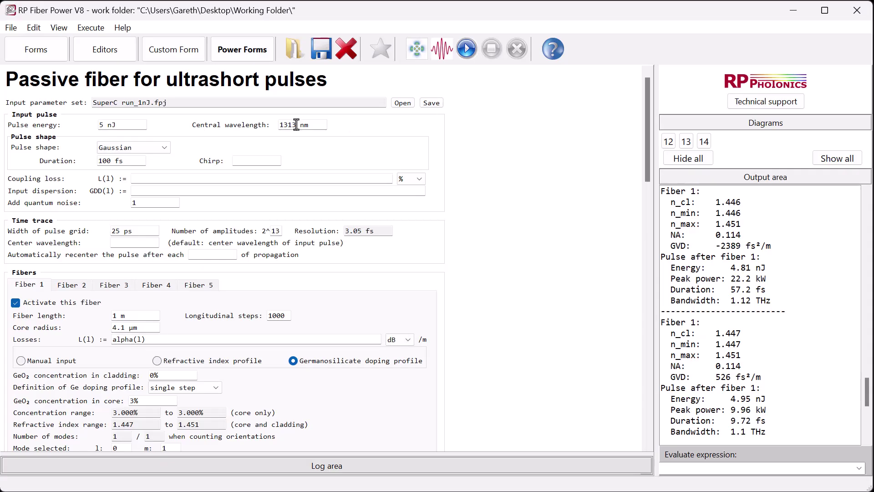
Step: Rerun the simulation at a 1000 nm central wavelength and view the temporal shape evolution and pulse spectrogram
double_click(286, 125)
text(1000)
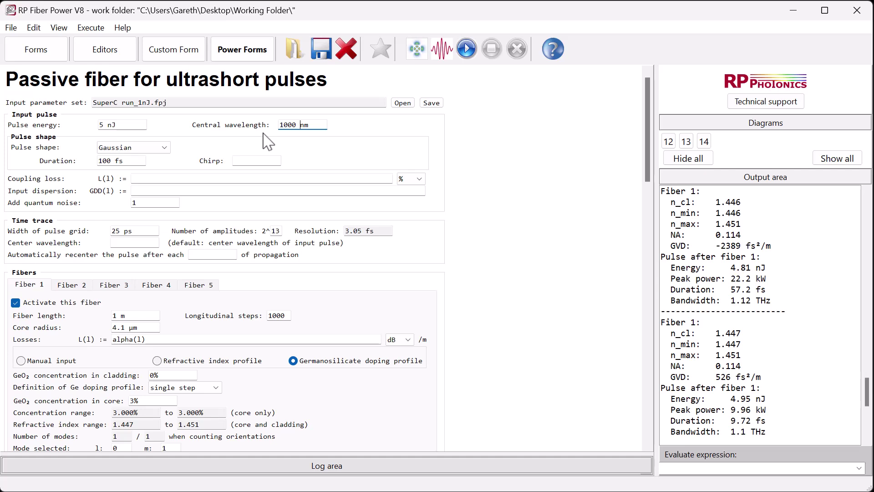
click(467, 49)
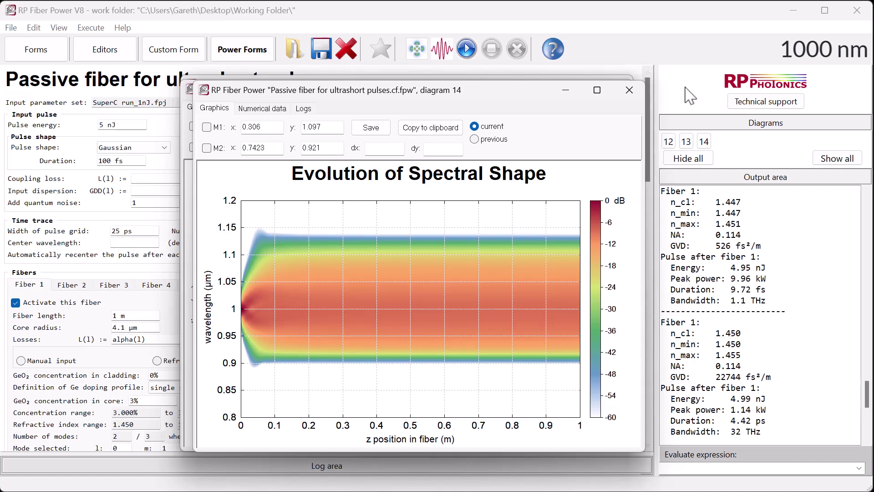
click(686, 142)
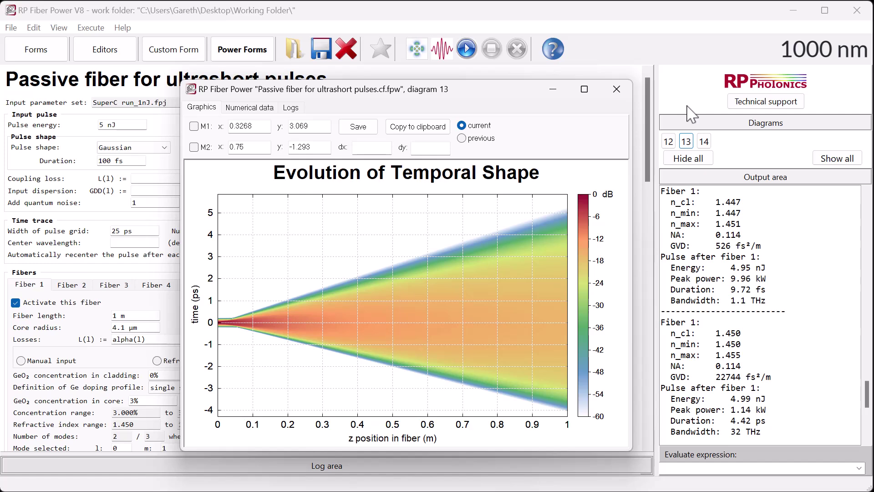
click(668, 141)
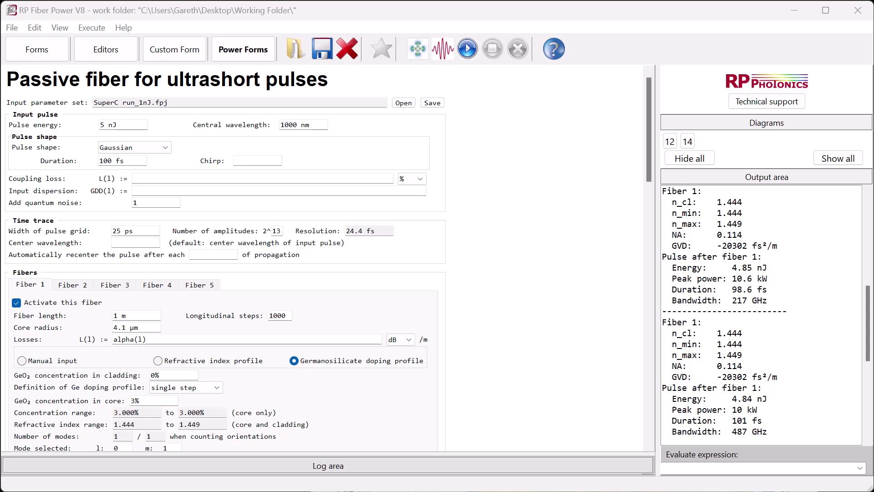
Step: Set the input pulse's central wavelength to 1550 nm and its duration to 1 ps
double_click(291, 125)
text(1550)
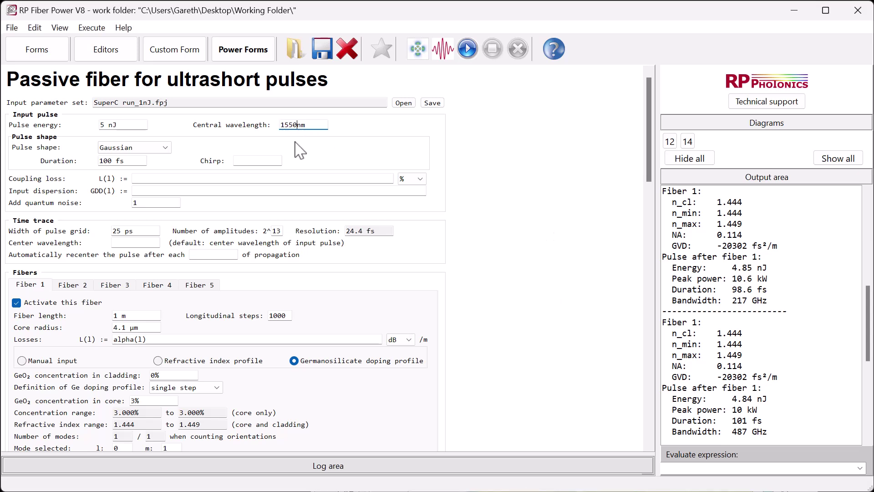
click(136, 161)
drag(136, 160, 89, 172)
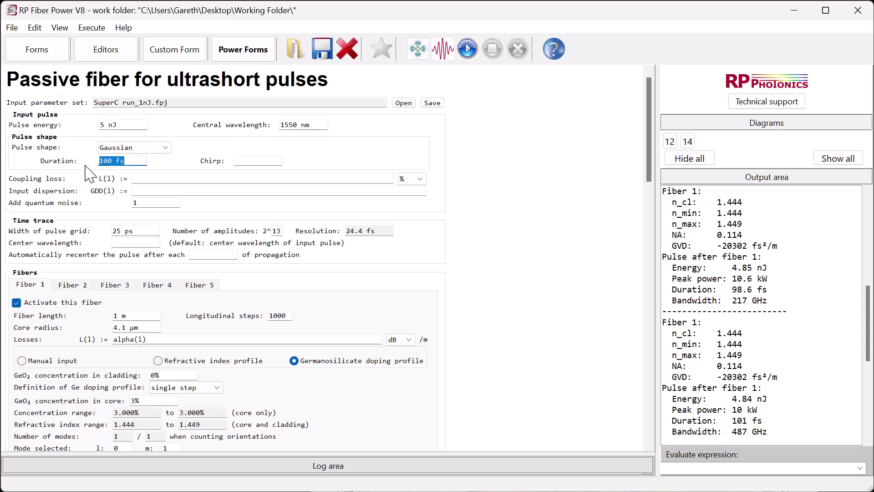
text(1 ps)
Step: Set the time trace to a 100 ps grid width with 2^15 amplitudes, and the length of fiber 1 to 5 m
drag(137, 231, 105, 234)
text(100 ps)
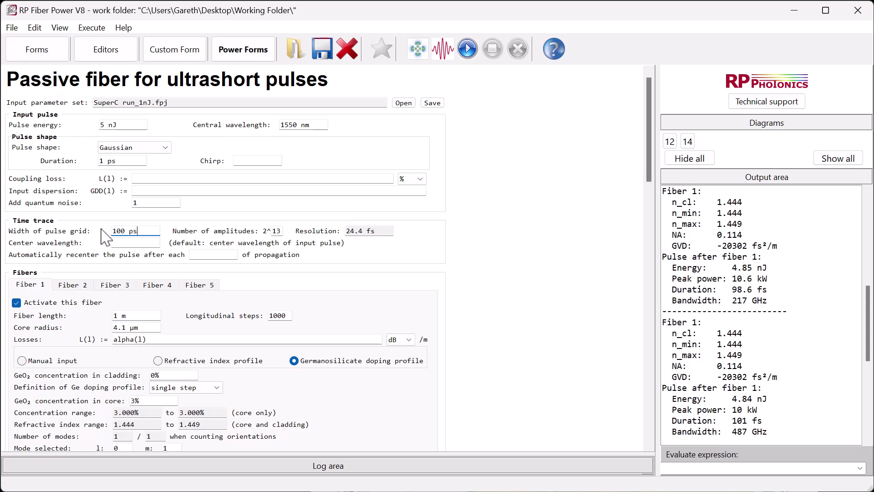
double_click(277, 231)
text(15)
double_click(115, 315)
text(5)
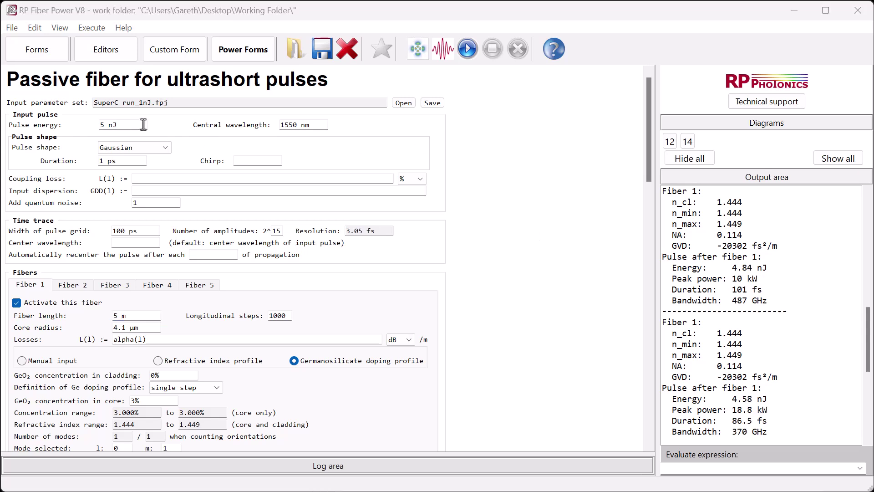
Step: Rerun the simulation with the pulse energy set to 10 nJ and bring up the pulse spectrogram
double_click(103, 125)
text(10)
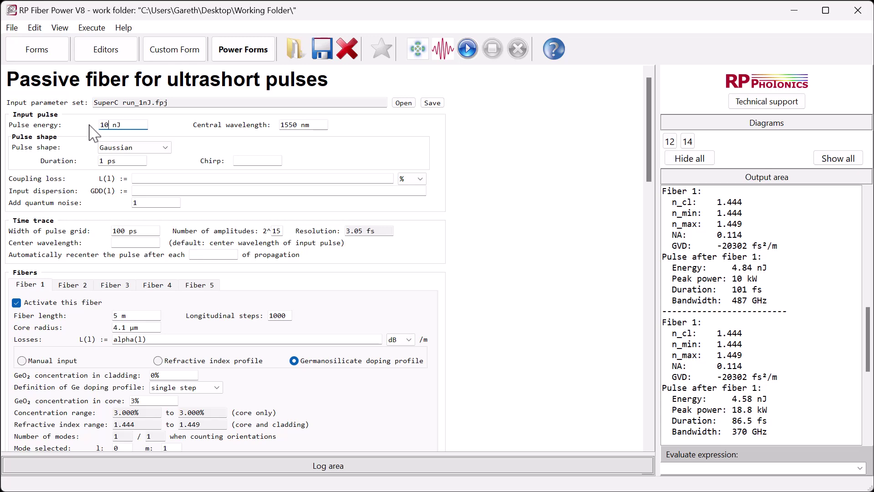
click(467, 49)
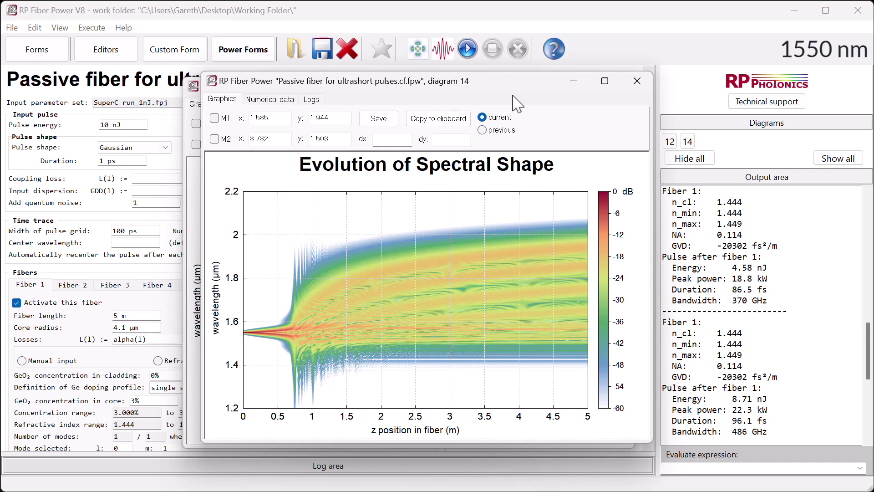
click(670, 141)
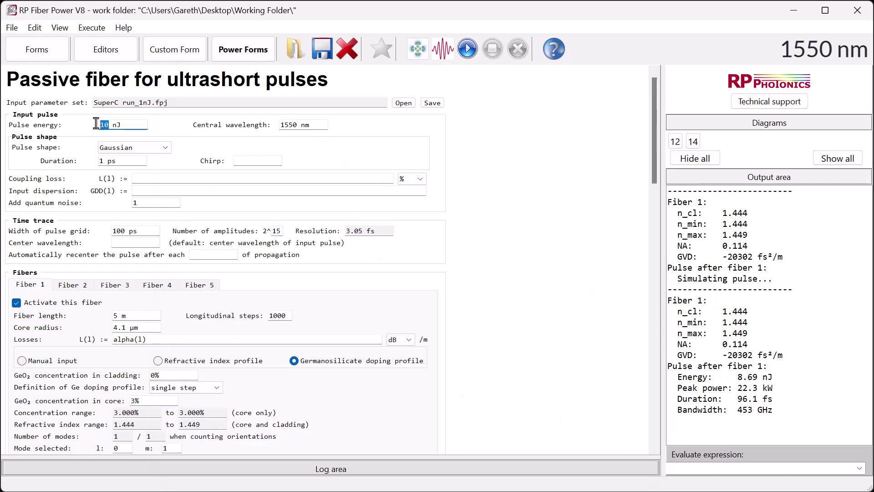
Step: Rerun the simulation with 50 nJ pulse energy and a 1 m fiber length, and bring up the pulse spectrogram
double_click(115, 315)
text(1)
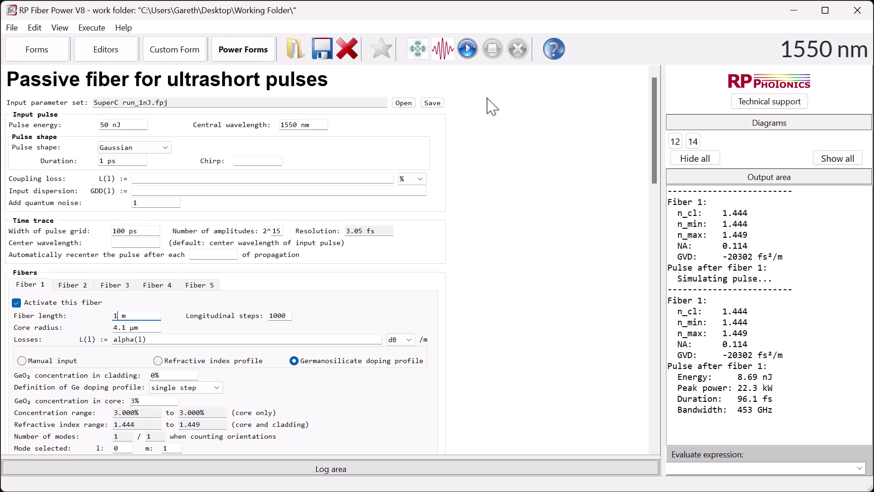
click(469, 49)
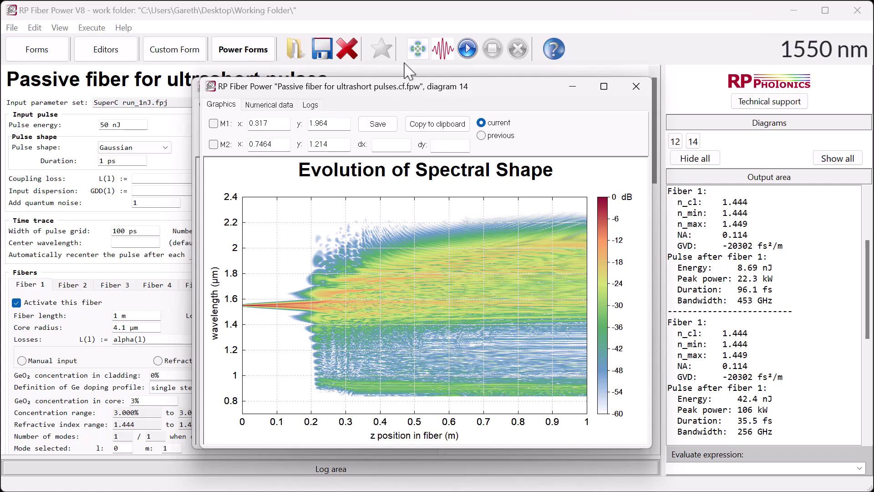
click(676, 142)
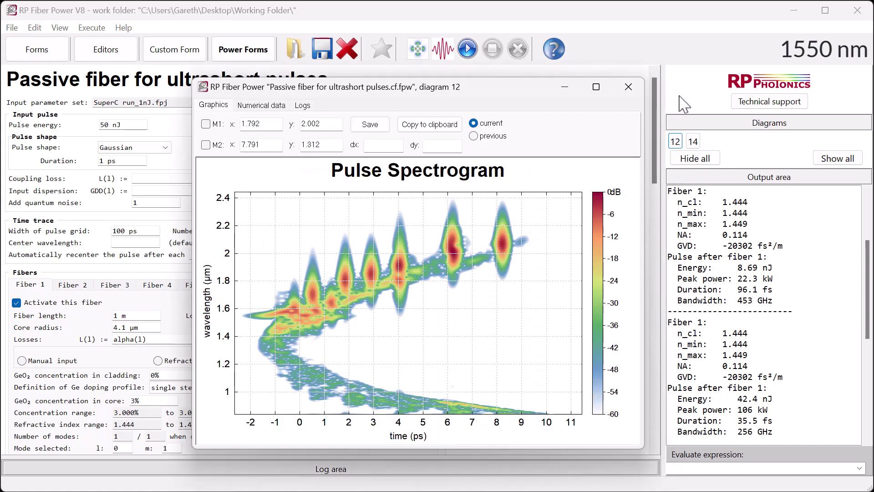